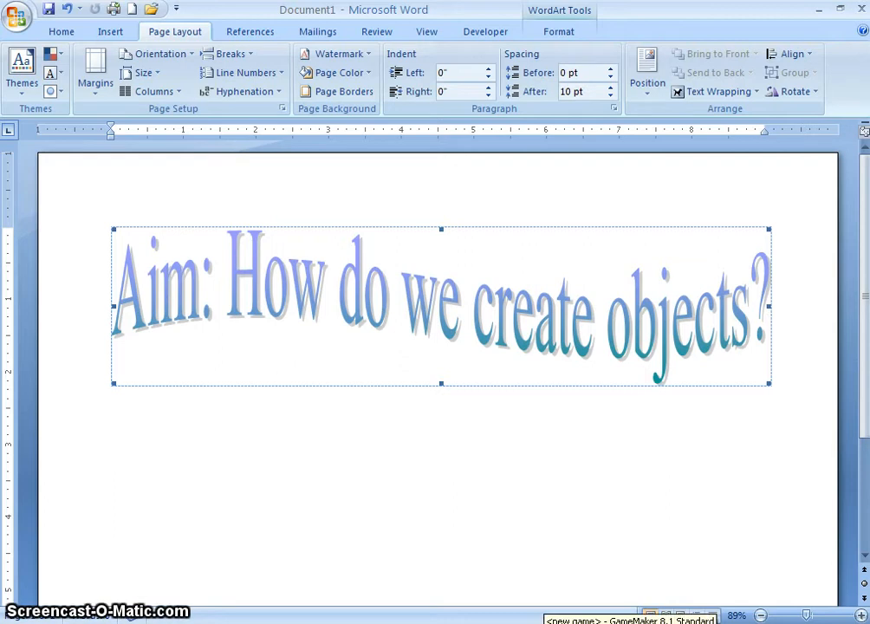
Step: Switch to GameMaker and create a new sprite named spr_player
click(555, 623)
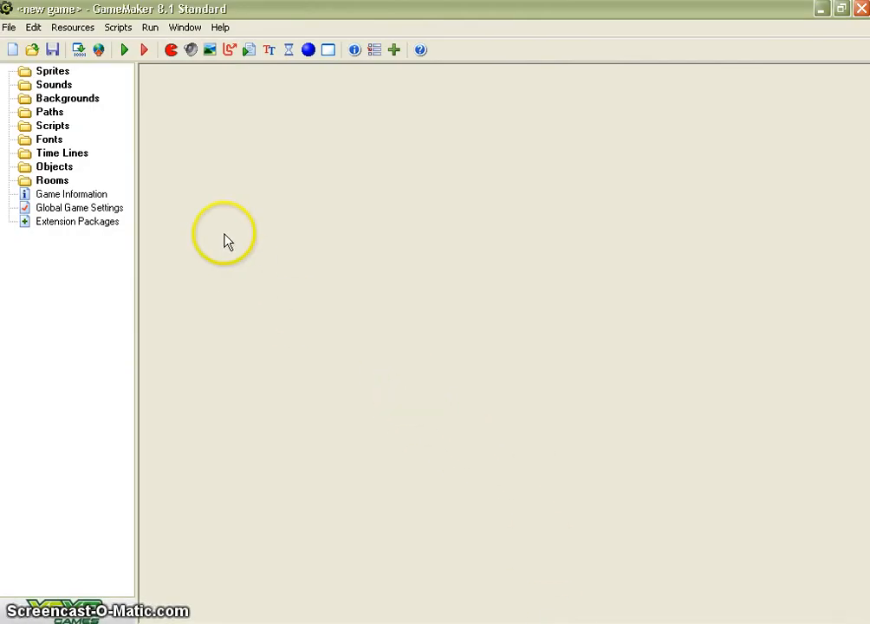
click(173, 52)
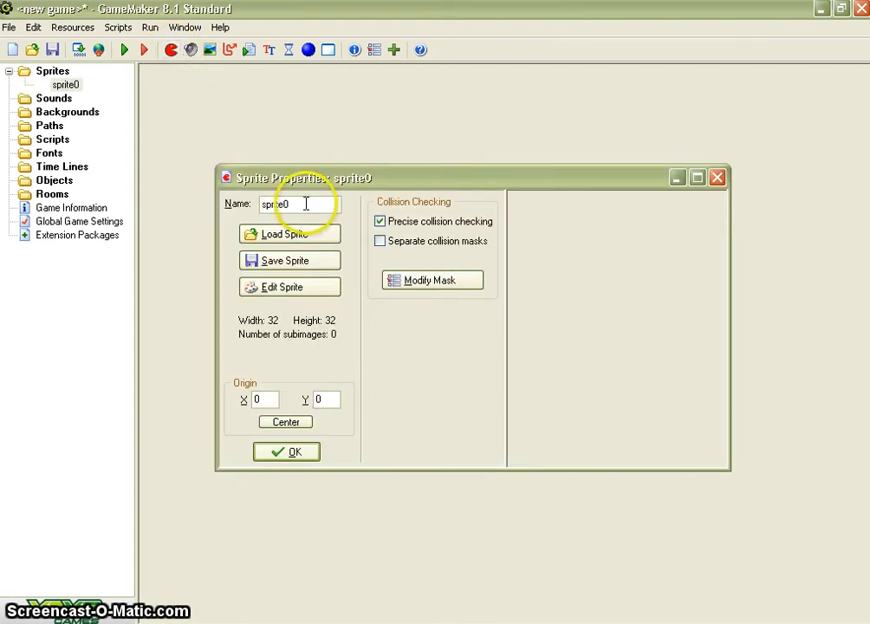
drag(306, 204, 175, 210)
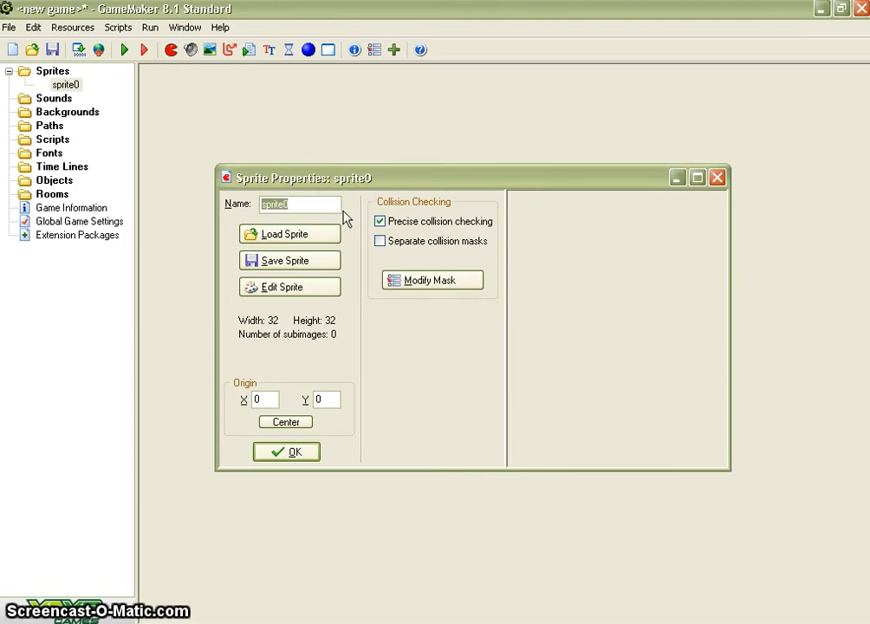
text(spr)
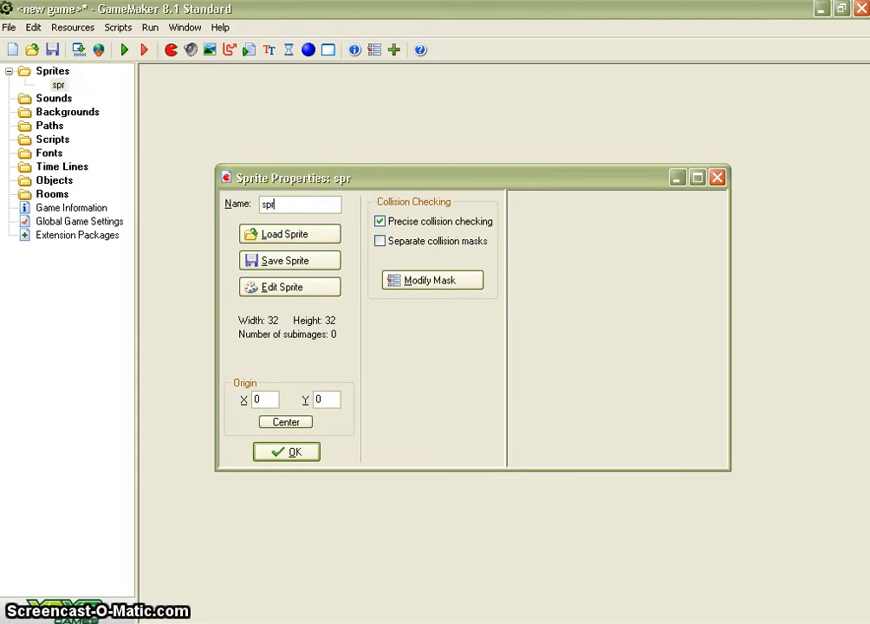
text(_p)
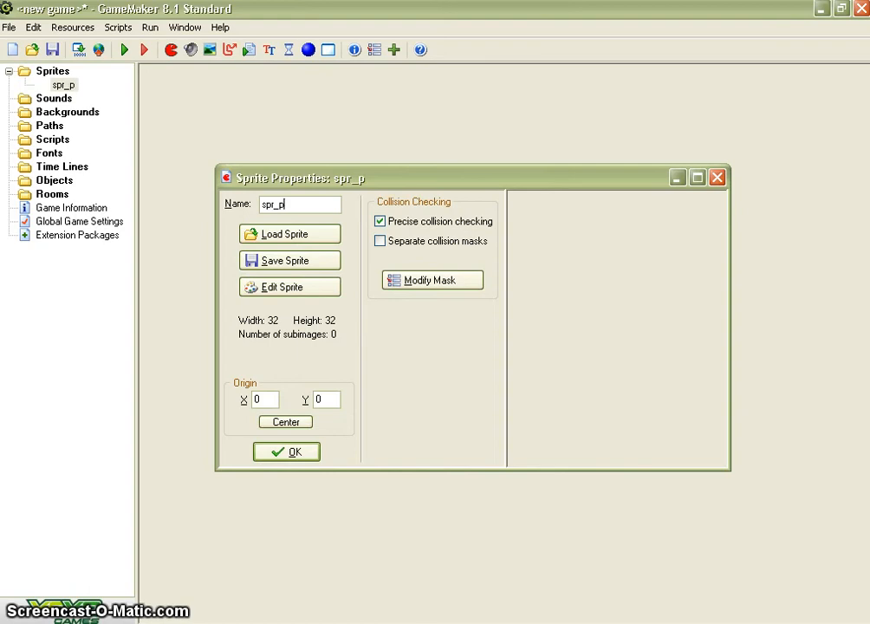
text(layer)
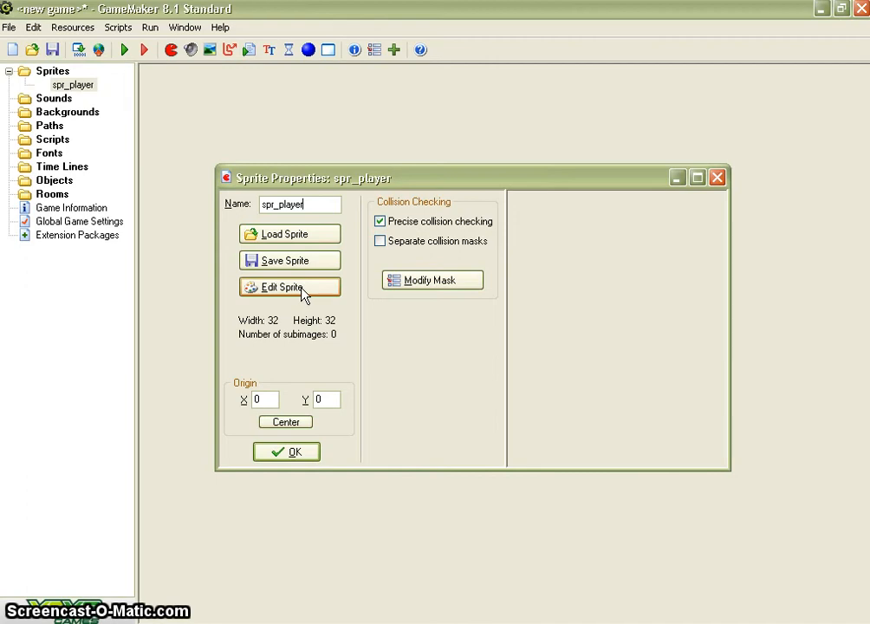
Step: Load the player image from the Sprites folder into spr_player with its background removed, and accept the sprite
click(291, 237)
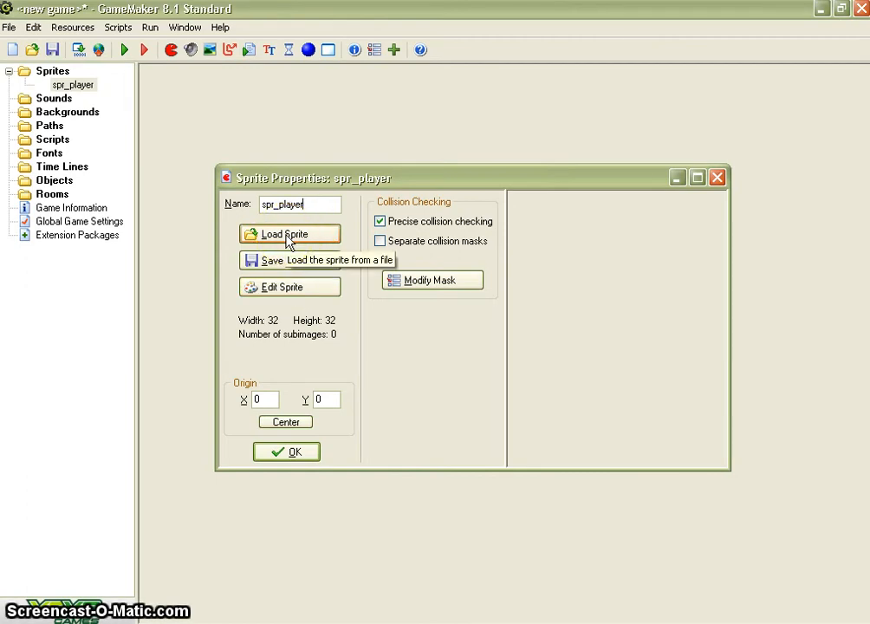
click(289, 241)
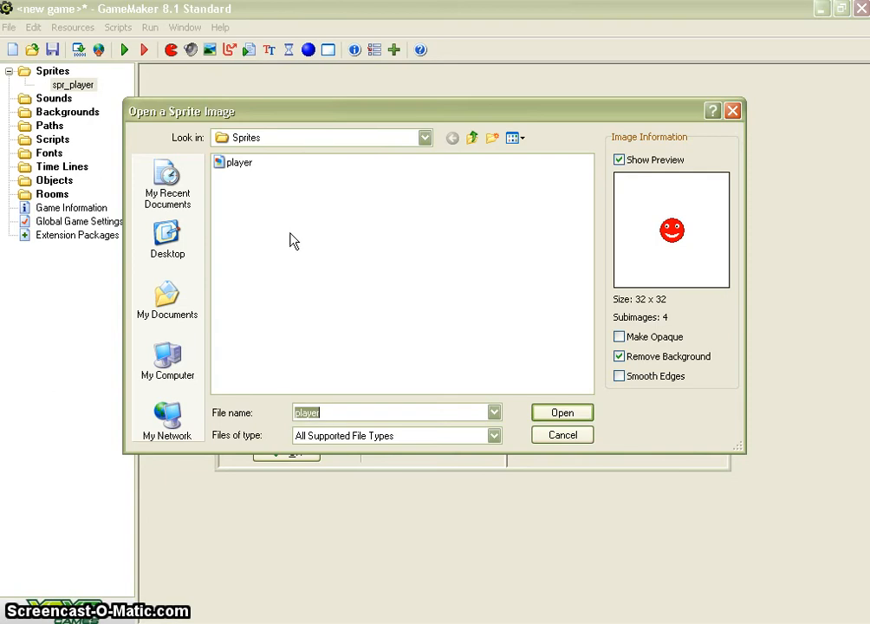
double_click(234, 164)
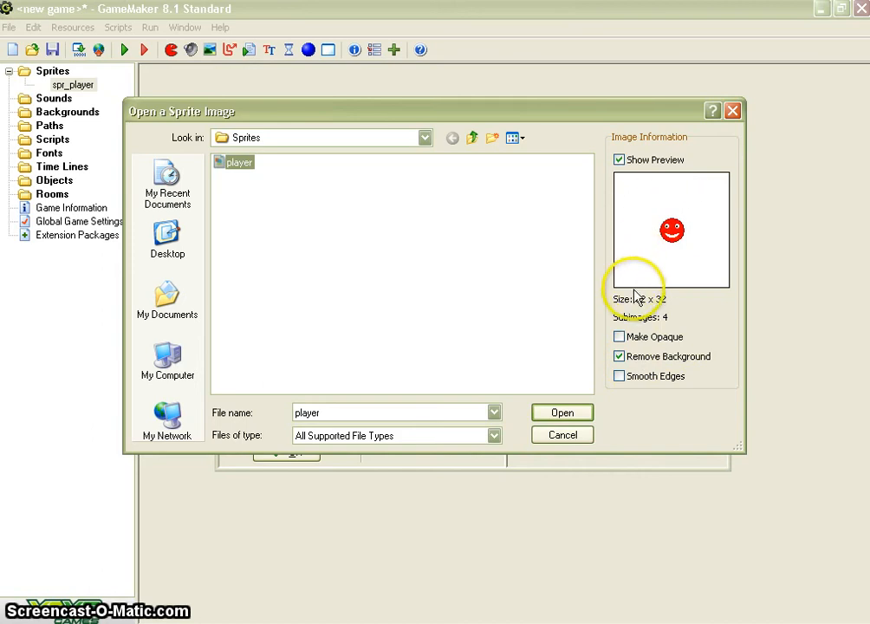
click(563, 414)
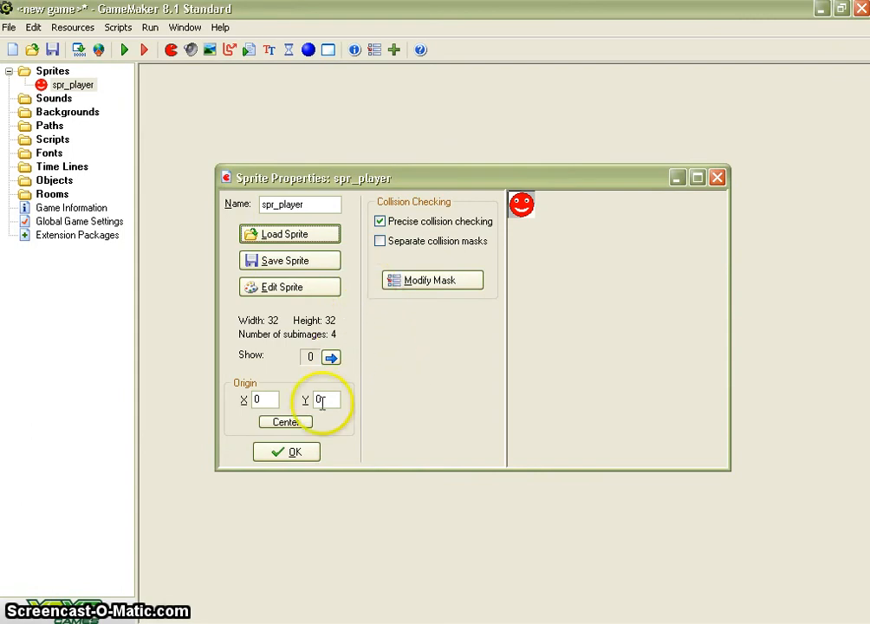
click(297, 453)
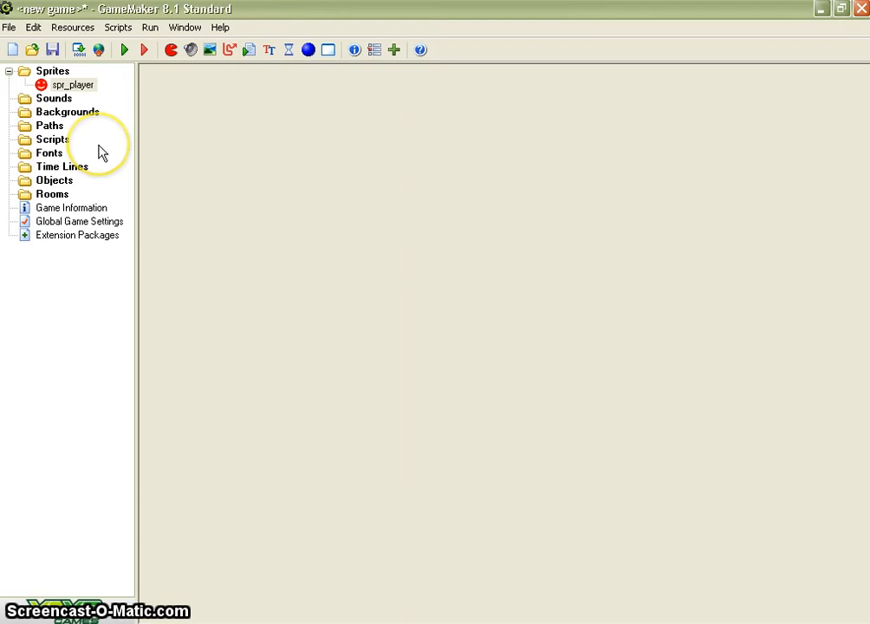
click(84, 91)
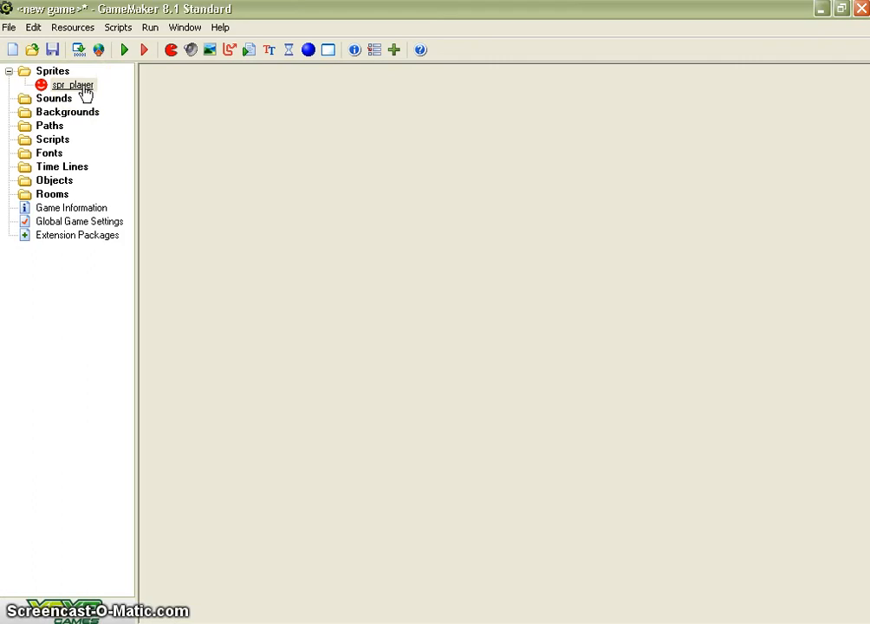
Step: Create a new object, maximize its properties window and name the object obj_player
click(311, 52)
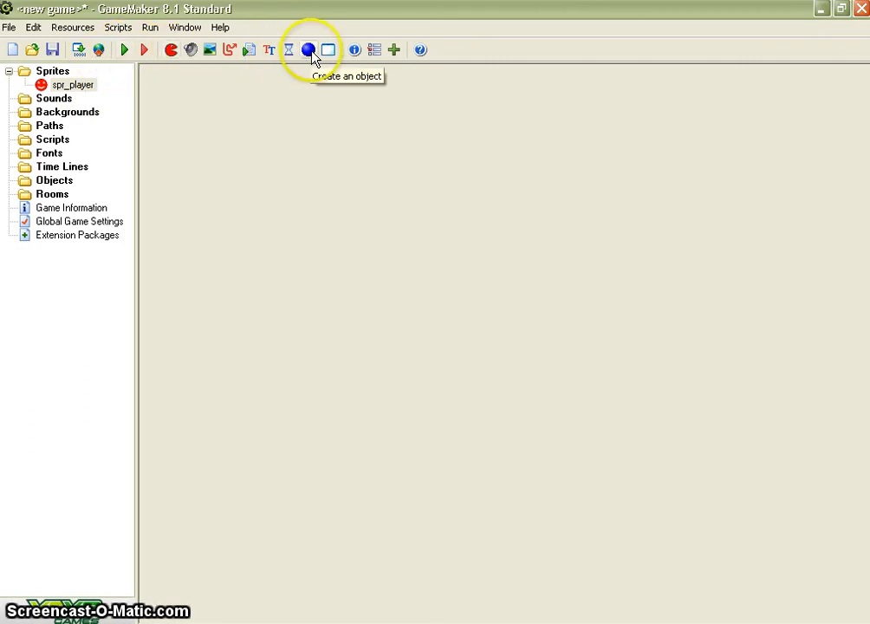
click(309, 54)
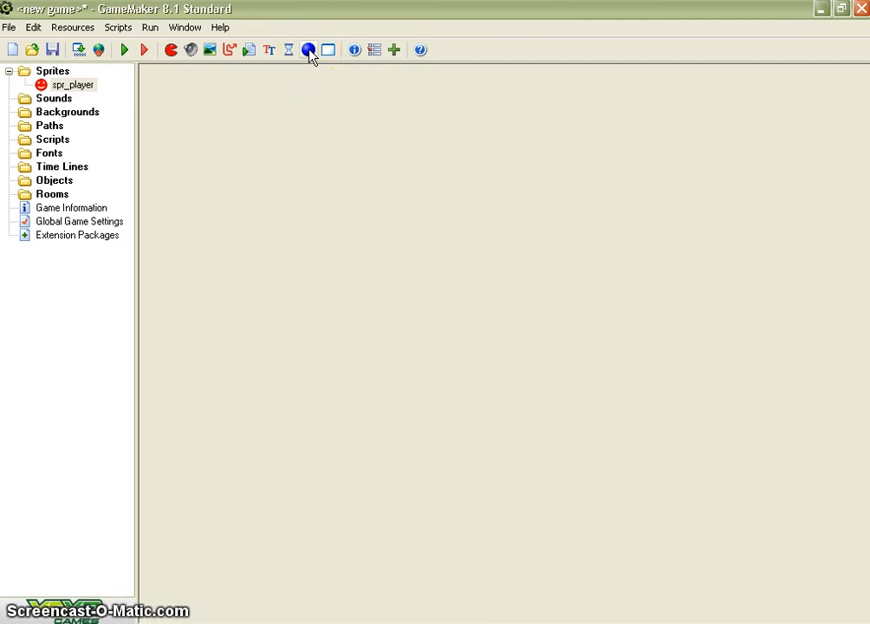
click(310, 52)
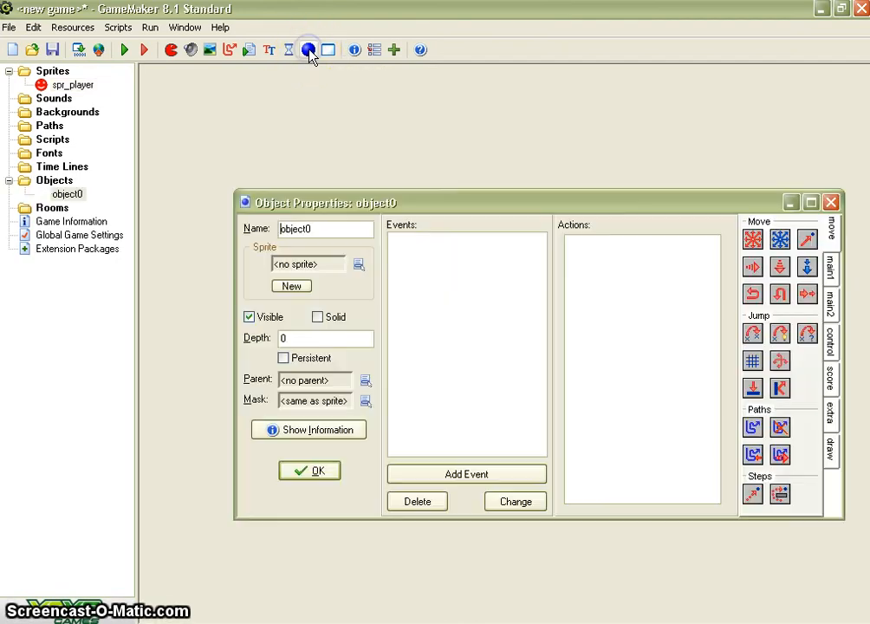
click(811, 203)
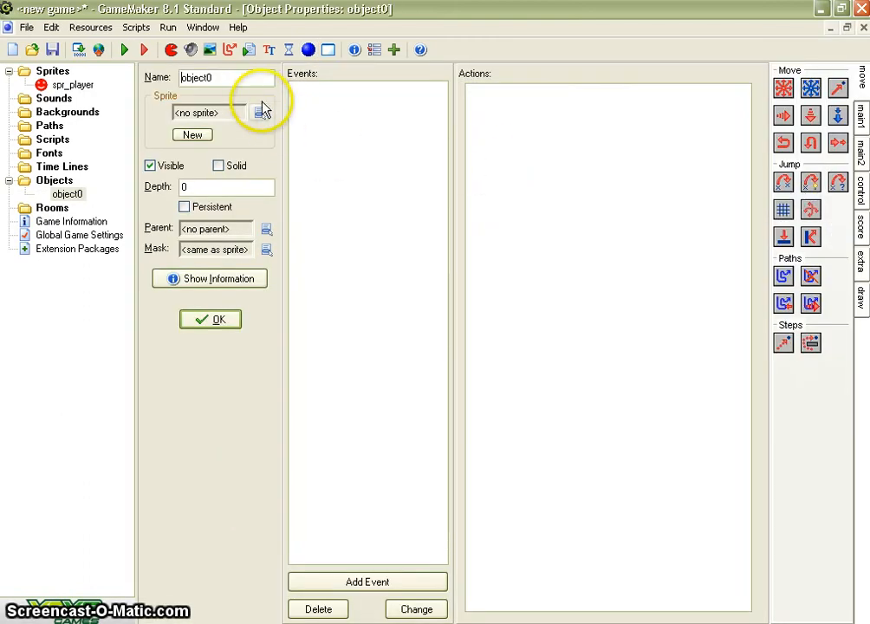
click(237, 78)
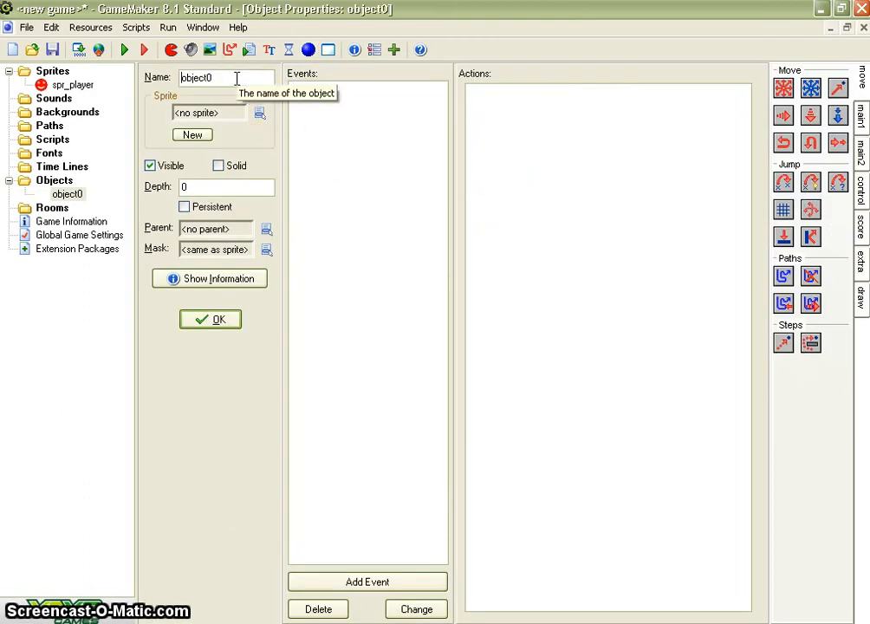
drag(237, 78, 144, 78)
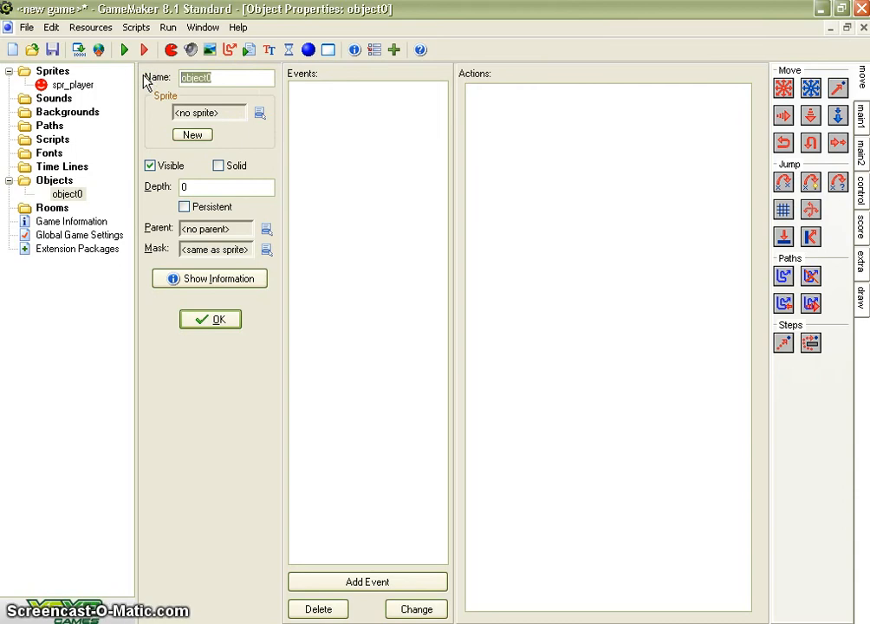
text(obj)
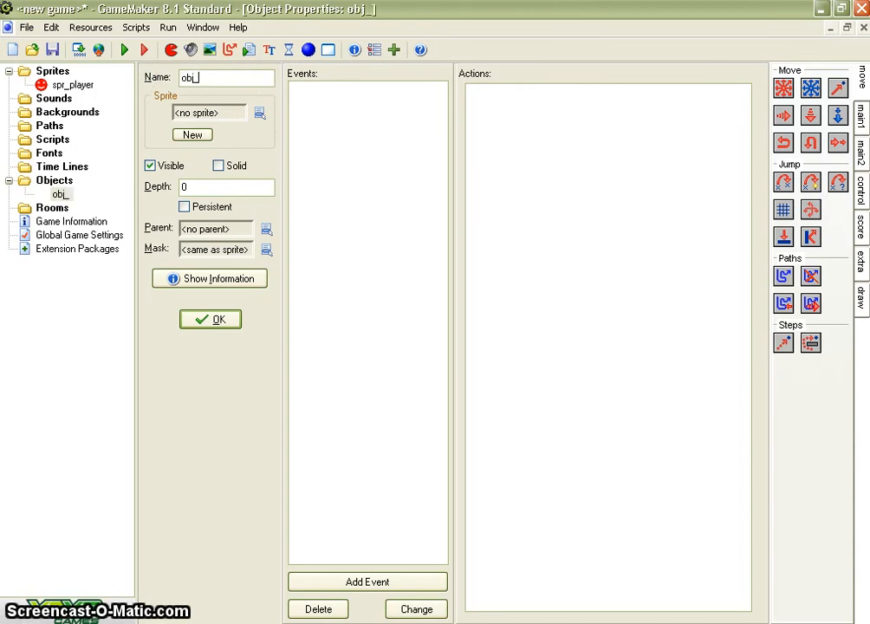
text(_player)
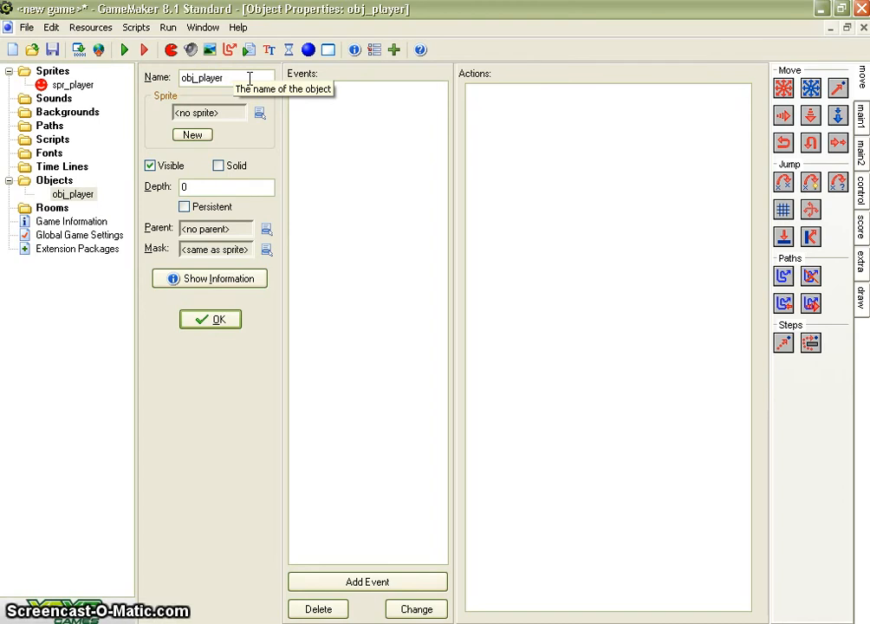
Step: Assign the spr_player sprite to obj_player and accept the object's properties
click(232, 116)
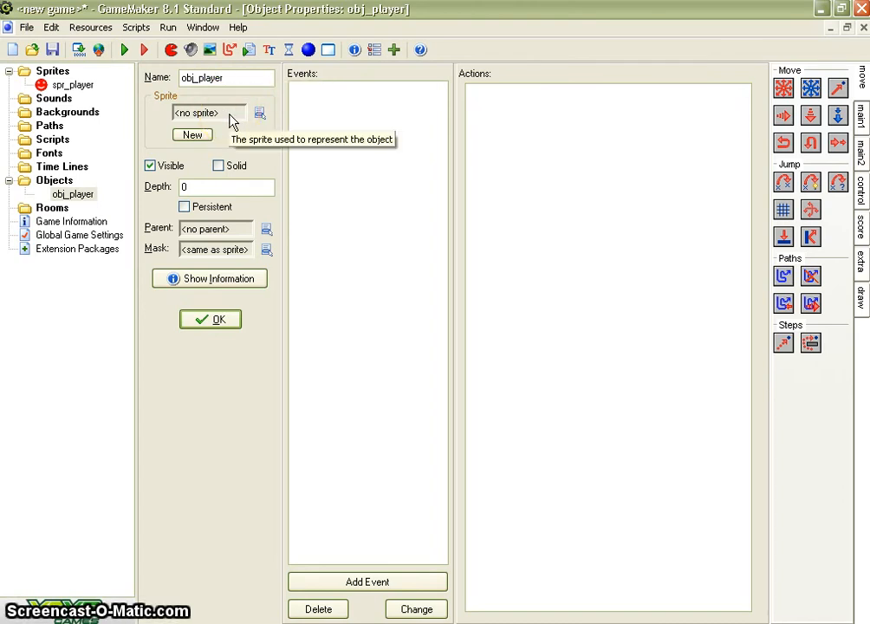
click(236, 92)
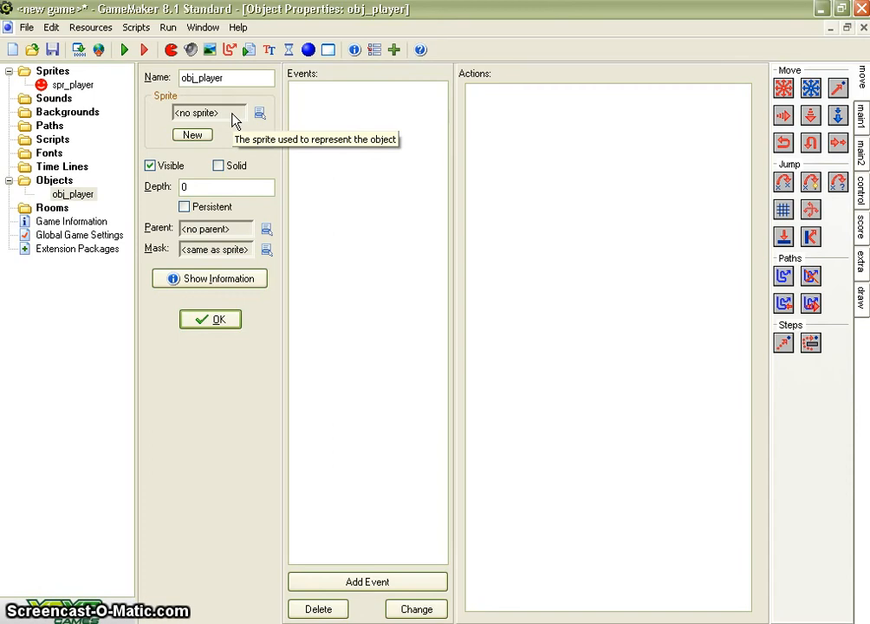
click(196, 120)
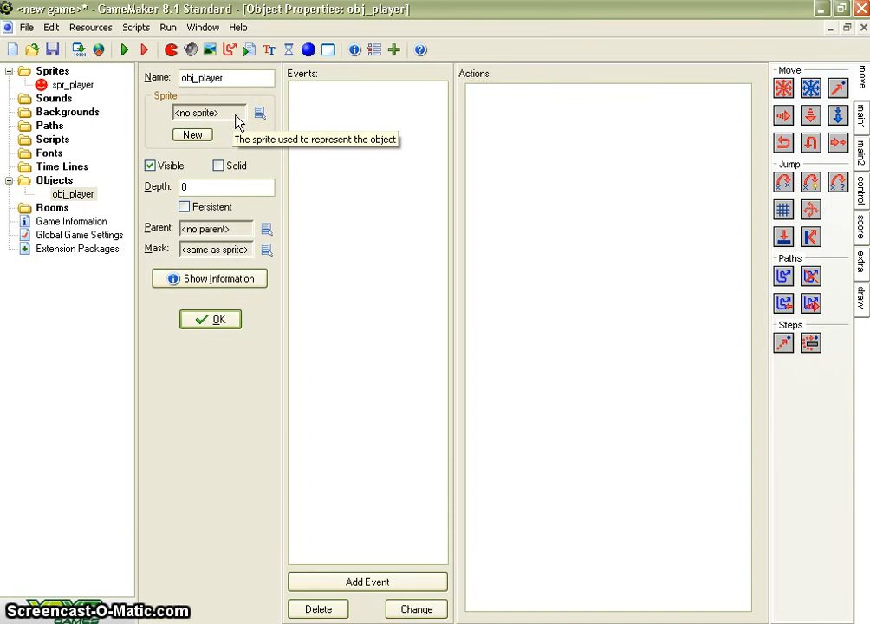
click(239, 116)
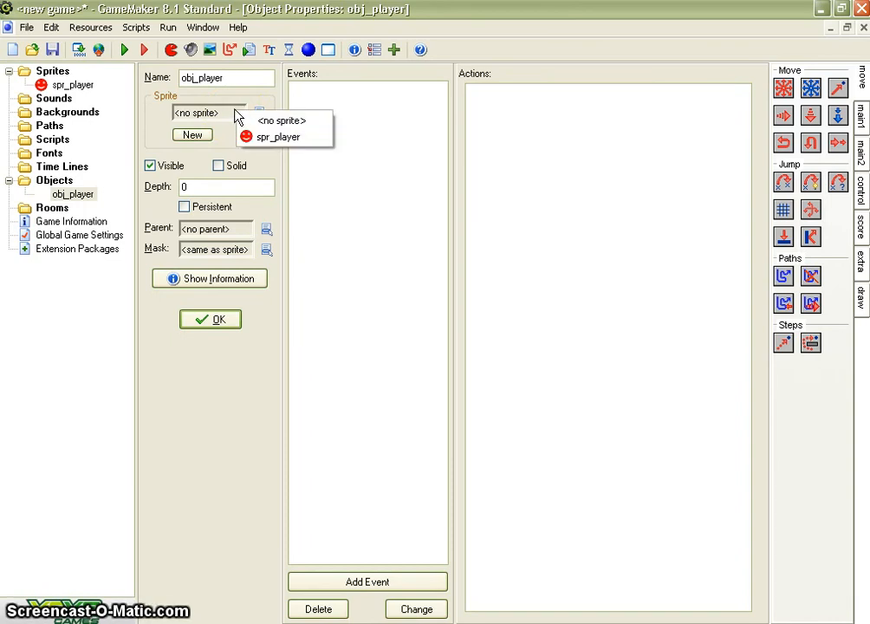
click(275, 137)
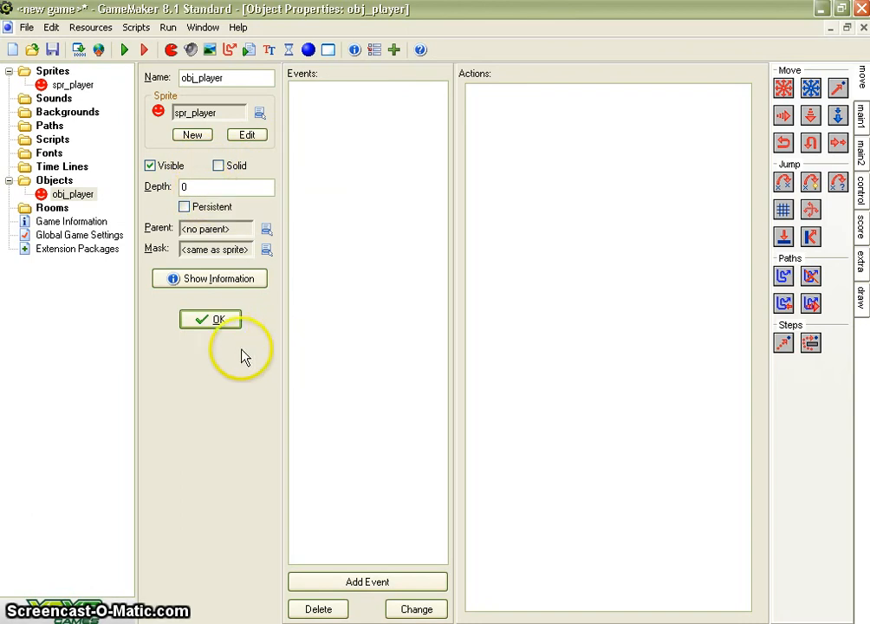
click(217, 320)
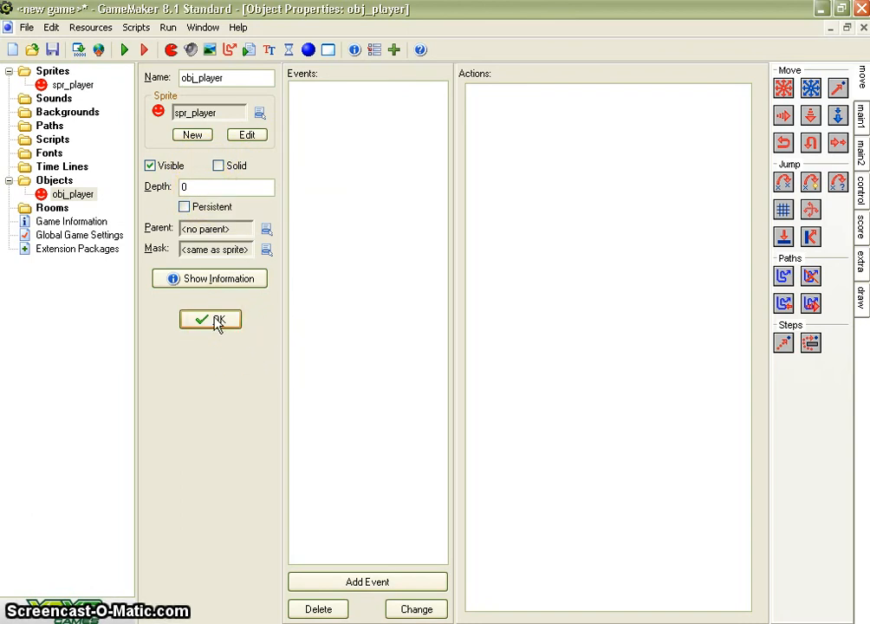
click(217, 321)
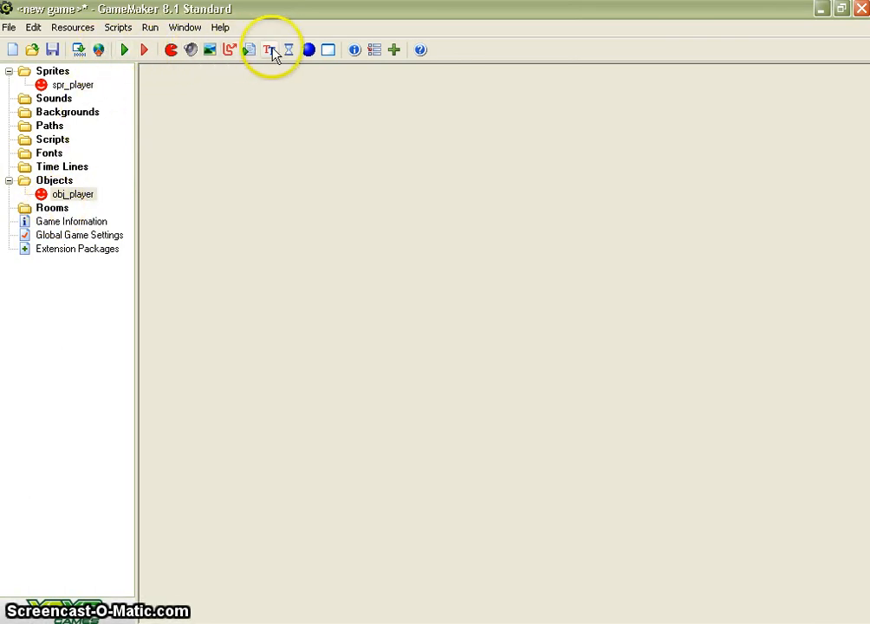
Step: Create a new room, maximize its editor and place one obj_player instance at x 32, y 192
click(328, 50)
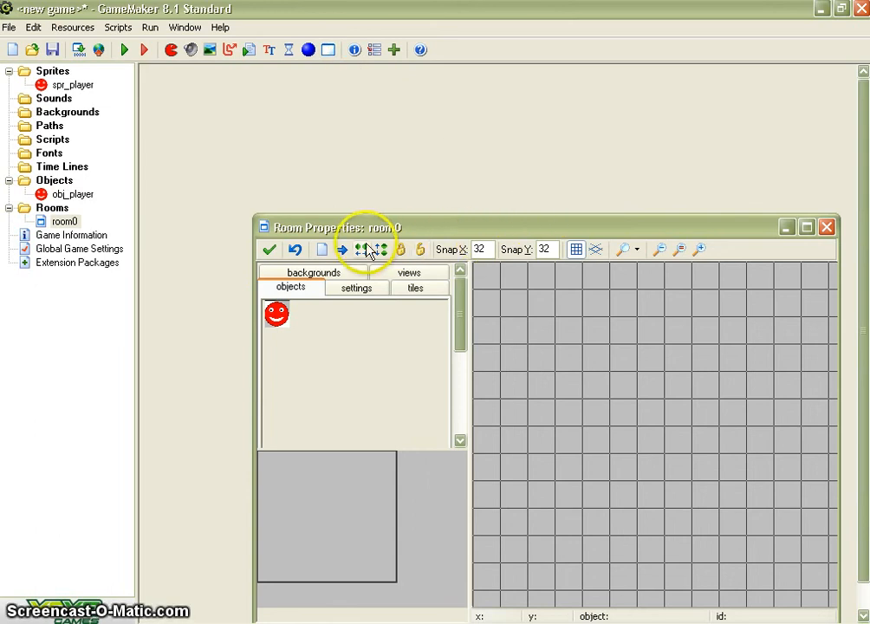
click(808, 229)
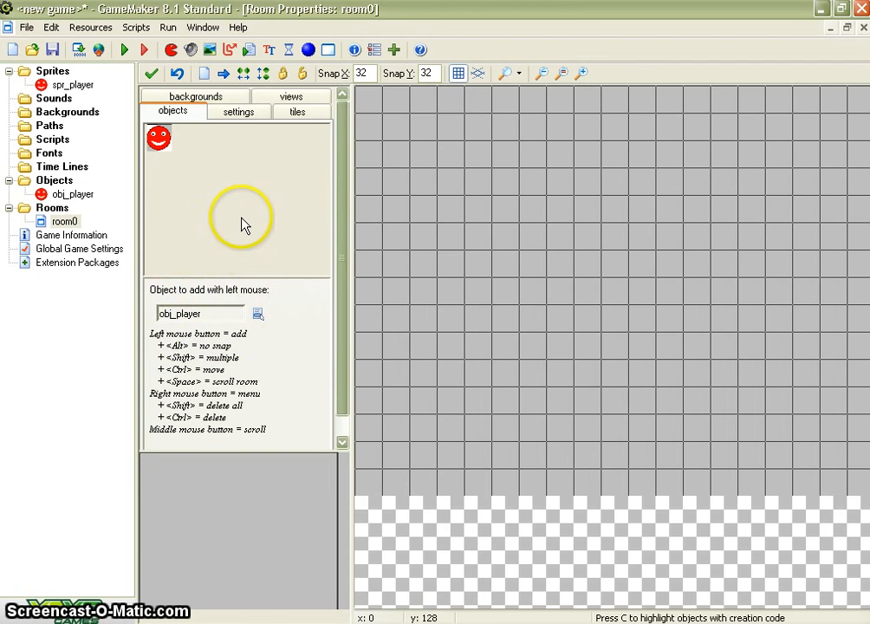
click(397, 262)
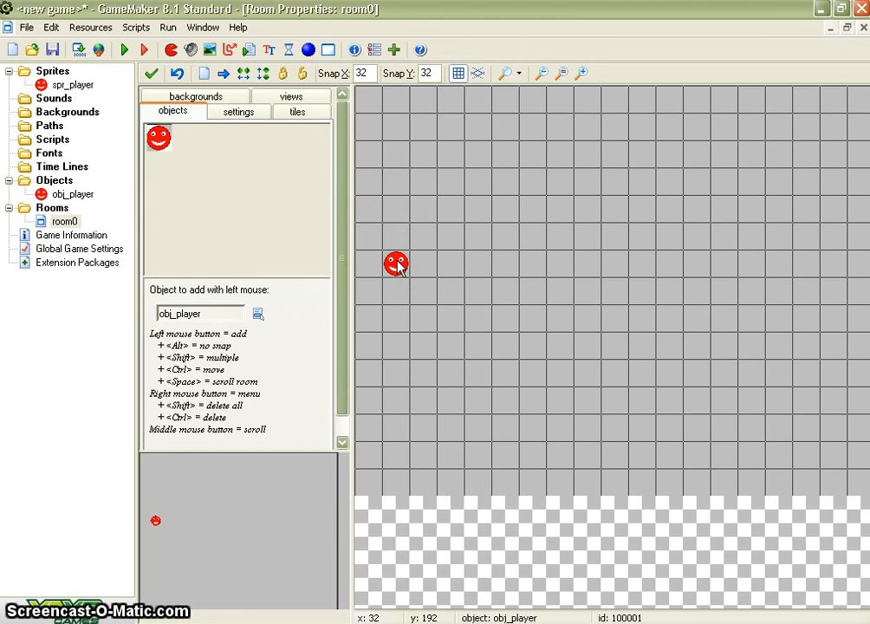